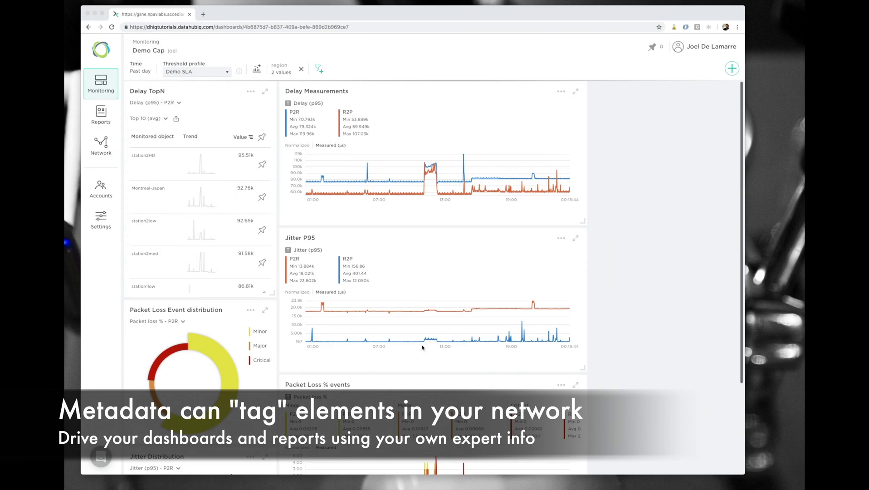
Inspect the values at one point on the packet loss chart
scroll(438, 251, "up", 1)
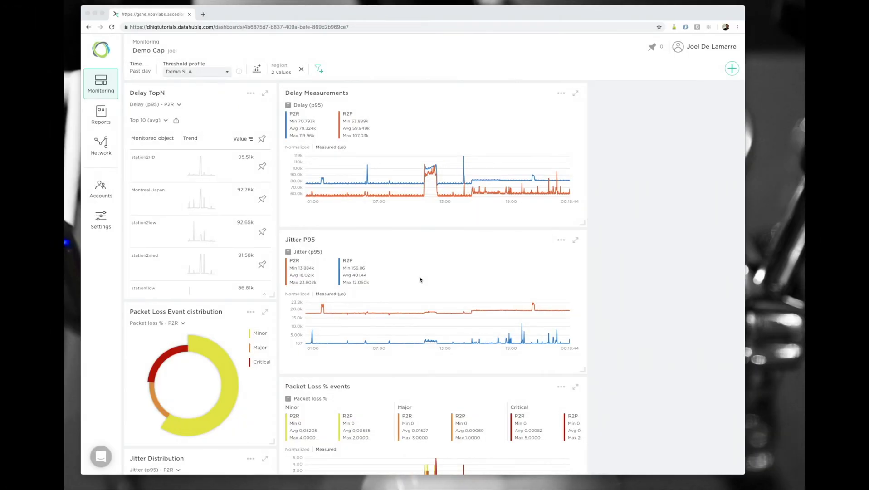
scroll(421, 348, "down", 1)
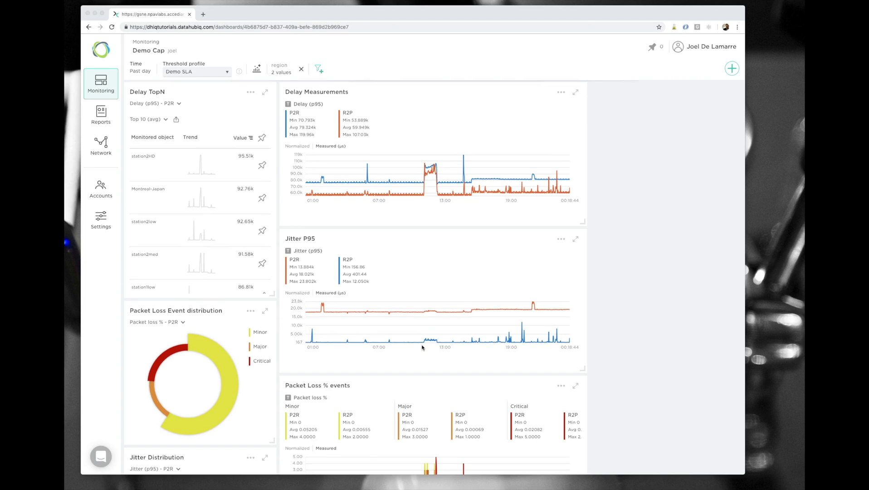
scroll(421, 347, "down", 3)
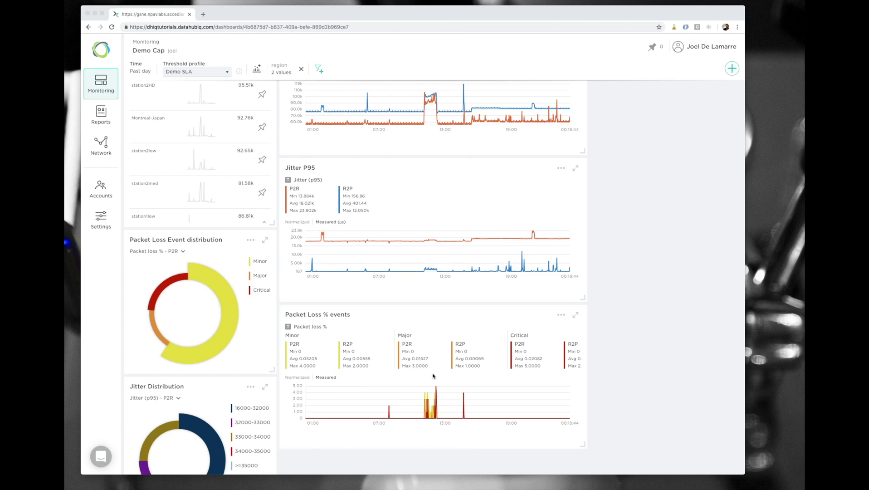
left_click(435, 389)
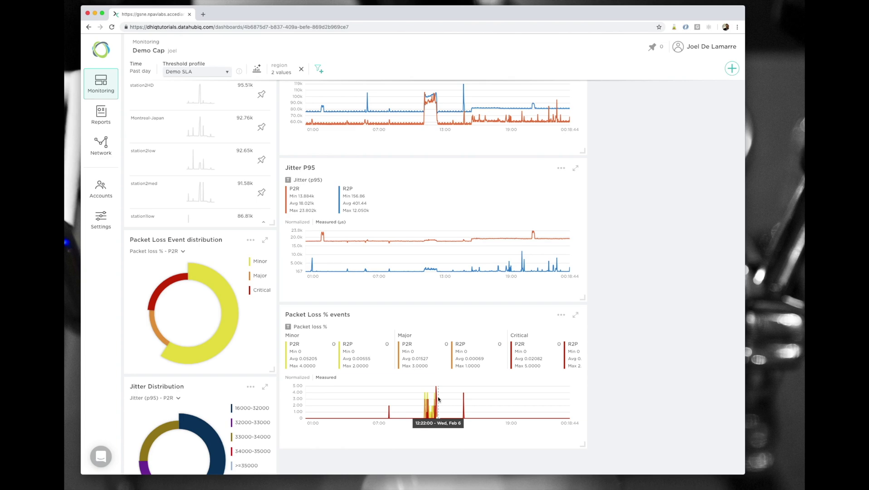
scroll(408, 227, "up", 3)
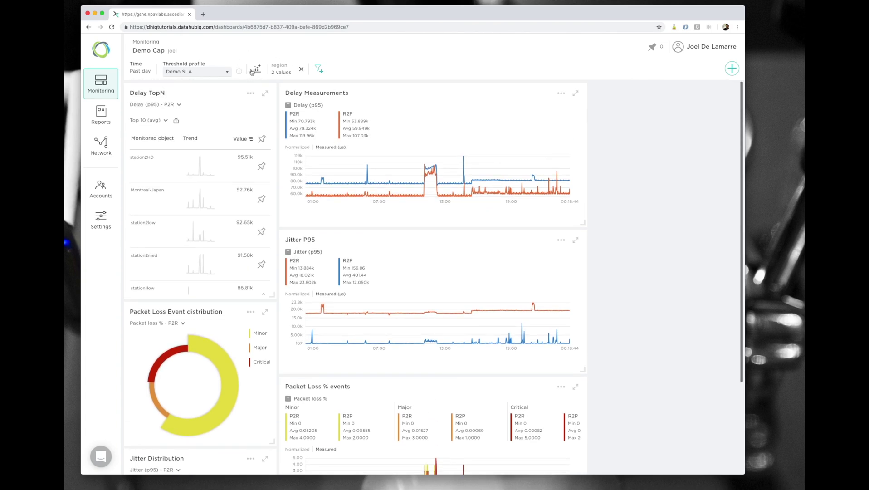
Keep the two-region filter, expand Delay Measurements and zoom to about 10:09–12:50
left_click(272, 72)
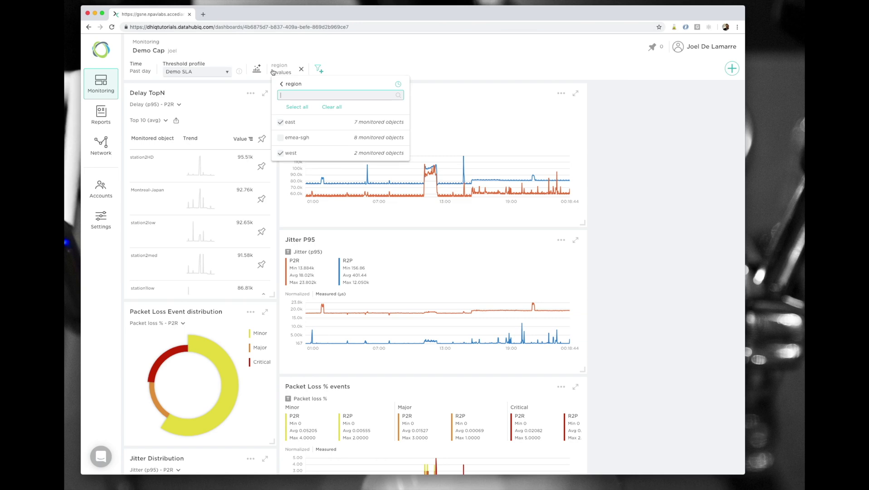
left_click(272, 72)
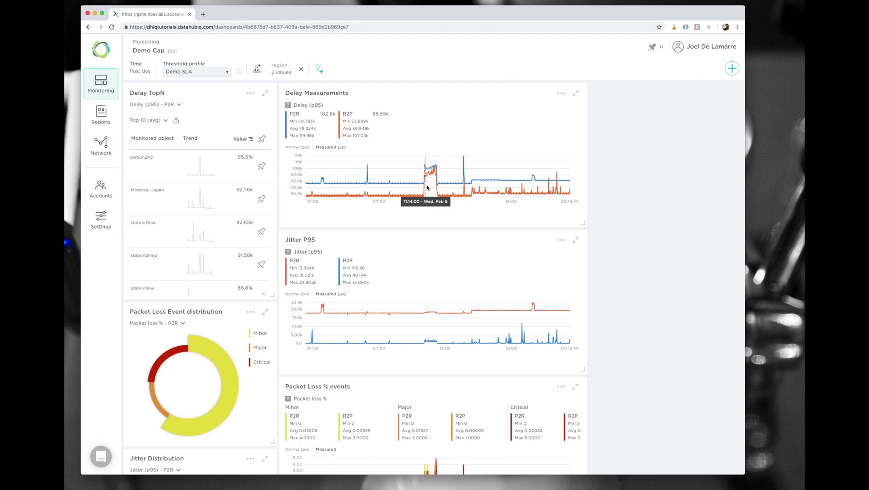
left_click(573, 93)
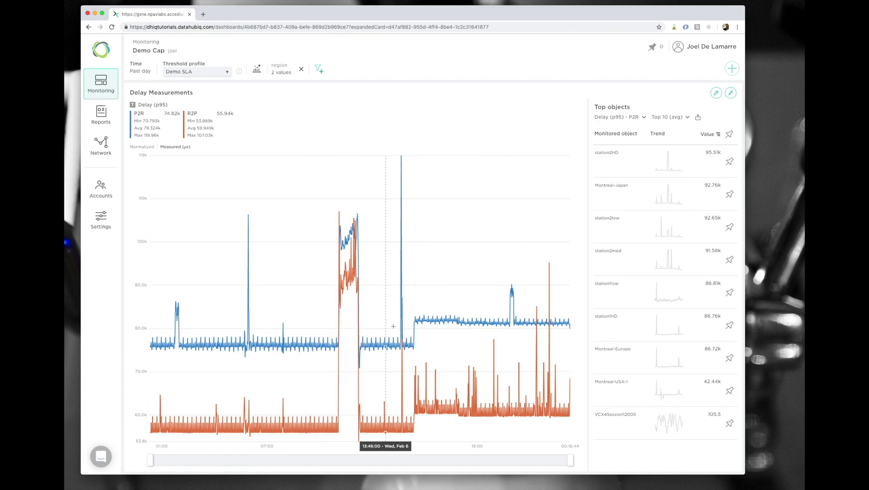
left_click_drag(321, 331, 369, 335)
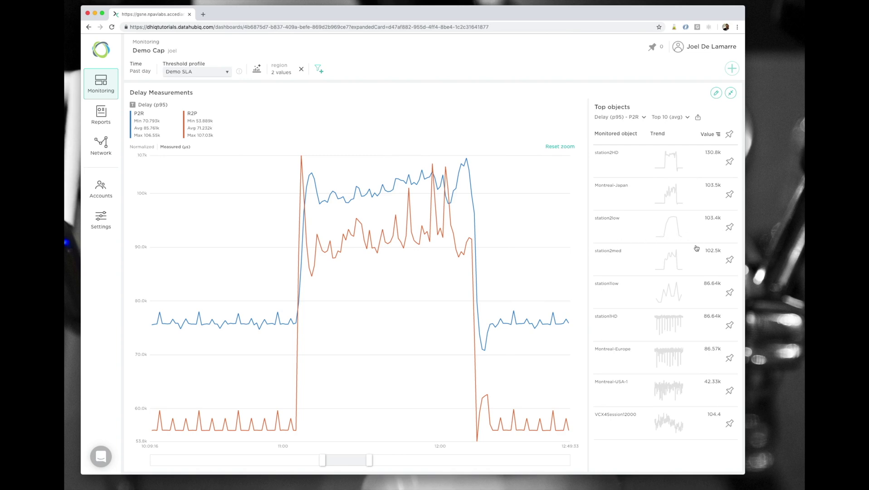
Pin station1low, station2med, station2low and Montreal-Japan, then open Compare (5)
left_click(729, 293)
left_click(729, 260)
left_click(729, 227)
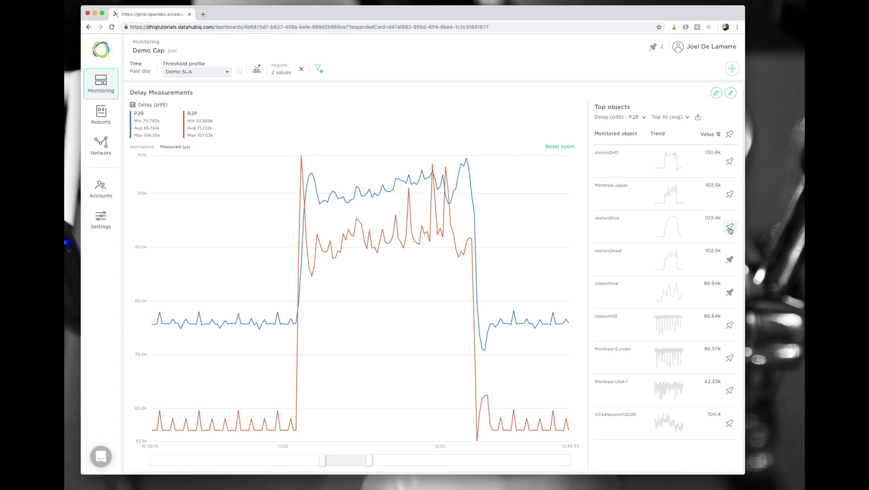
left_click(730, 195)
left_click(651, 48)
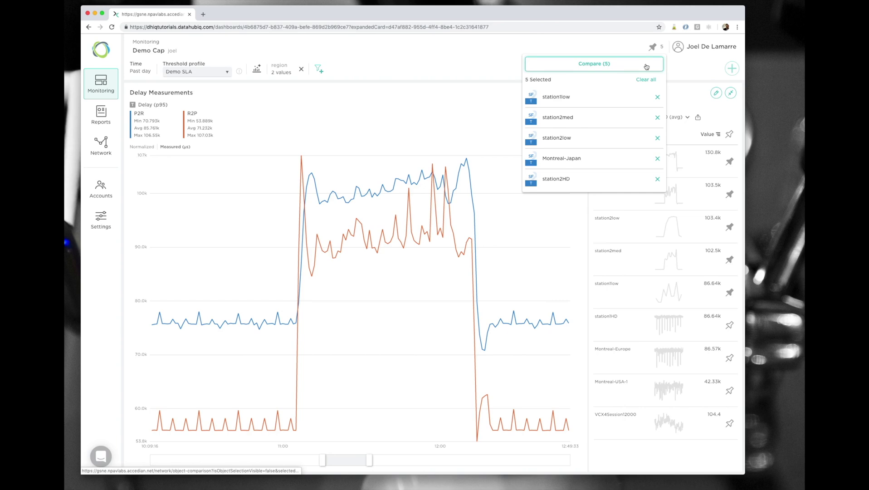
left_click(646, 65)
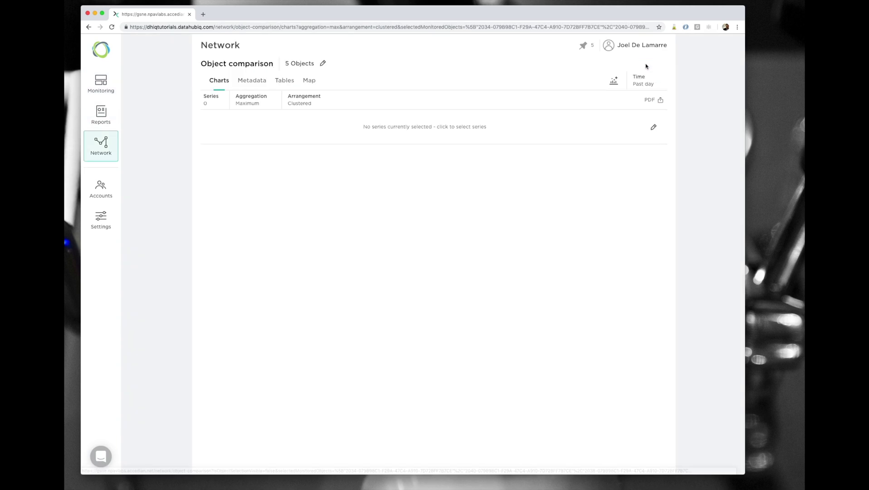
Show the five objects' shared metadata and brush the name axis to station1low
left_click(249, 85)
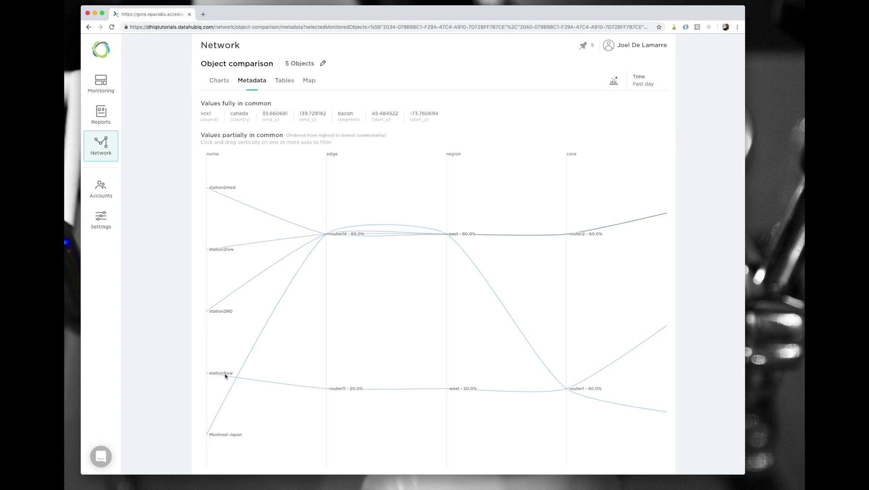
left_click_drag(206, 364, 206, 383)
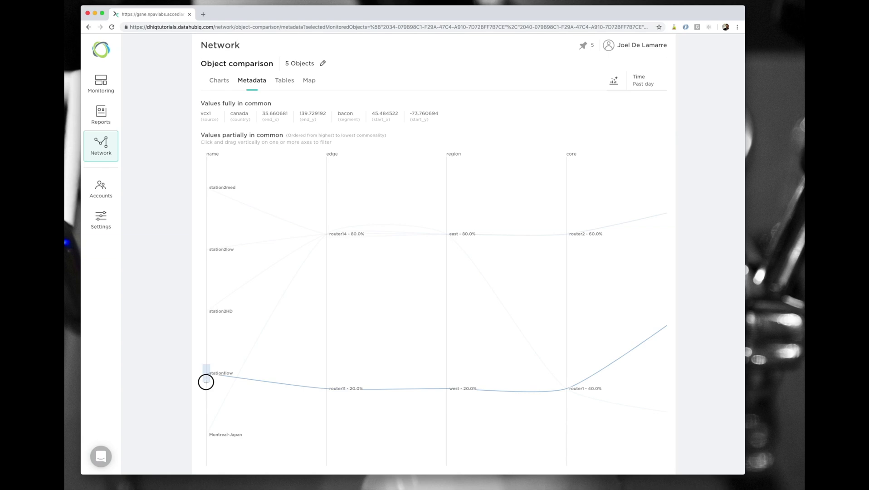
left_click_drag(206, 382, 206, 382)
Brush the edge axis to router14 and narrow the name brush to station2med
left_click_drag(326, 215, 326, 250)
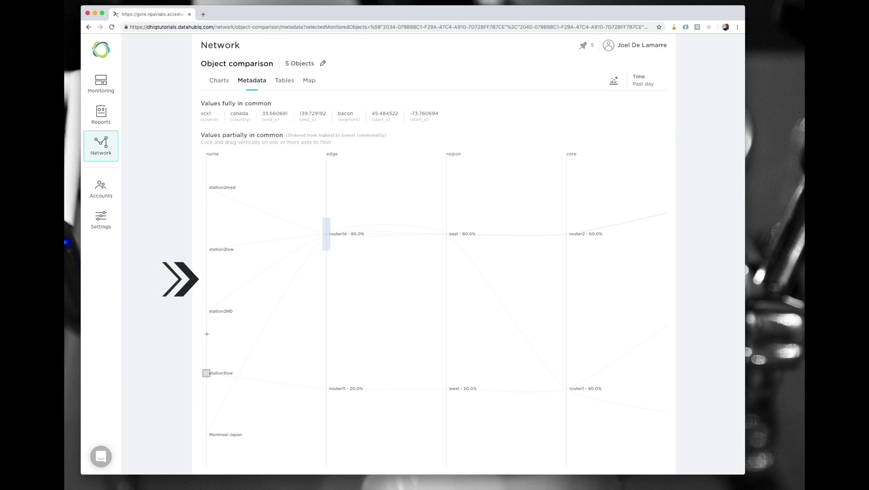
mouse_move(207, 333)
left_mouse_down()
mouse_move(207, 140)
mouse_move(208, 448)
left_mouse_up()
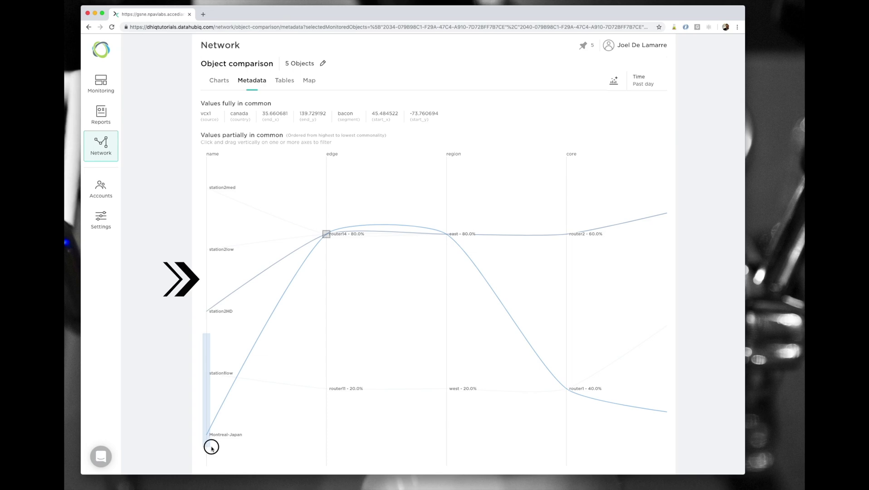
left_click_drag(206, 330, 207, 297)
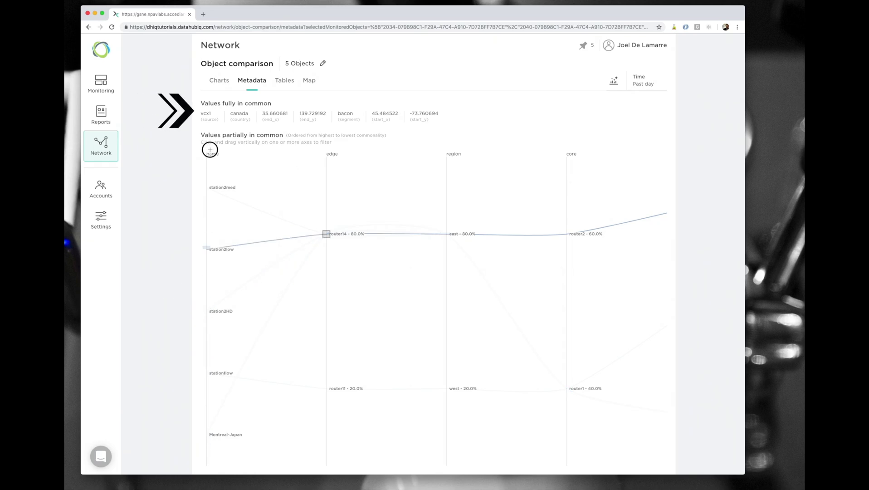
left_click_drag(208, 151, 210, 277)
mouse_move(212, 346)
left_mouse_down()
mouse_move(213, 459)
mouse_move(339, 188)
mouse_move(340, 254)
mouse_move(204, 449)
left_mouse_up()
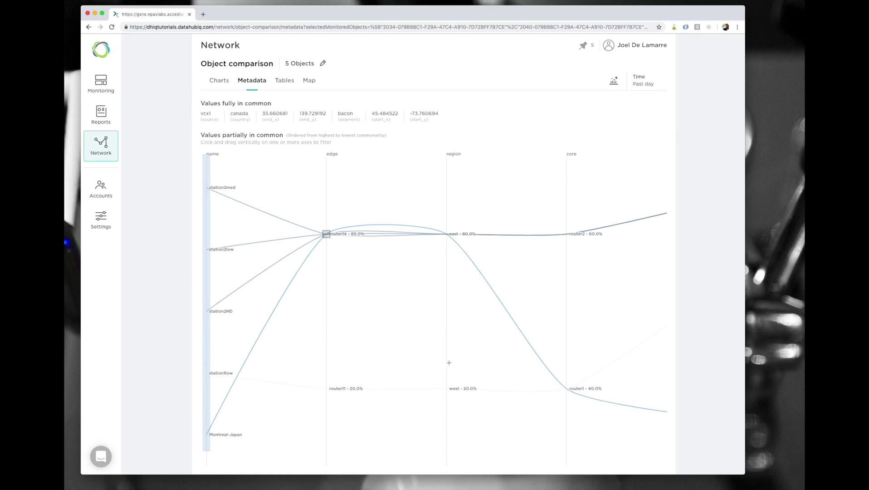
Brush station1low on the name axis and router14 on the edge axis
scroll(501, 362, "right", 3)
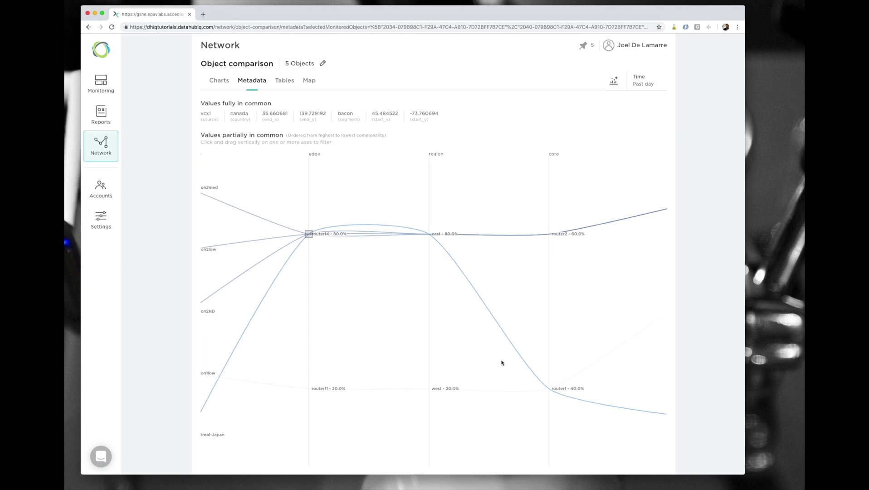
scroll(501, 363, "right", 1)
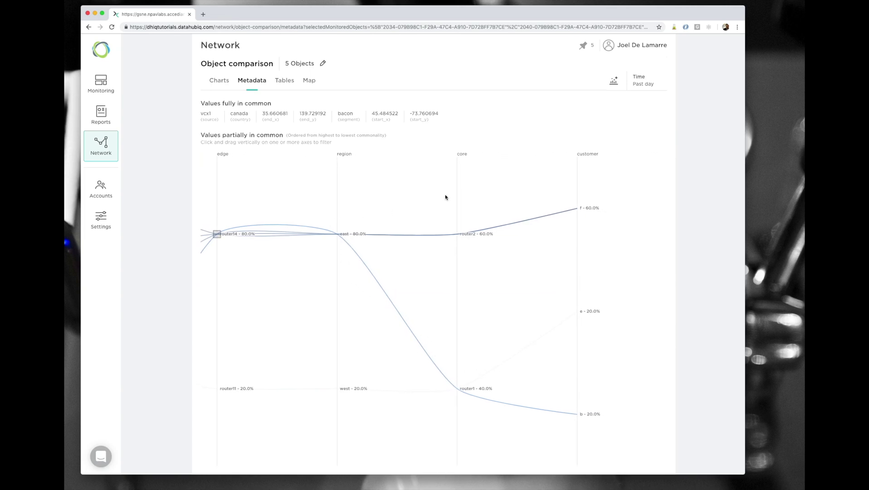
scroll(279, 391, "left", 5)
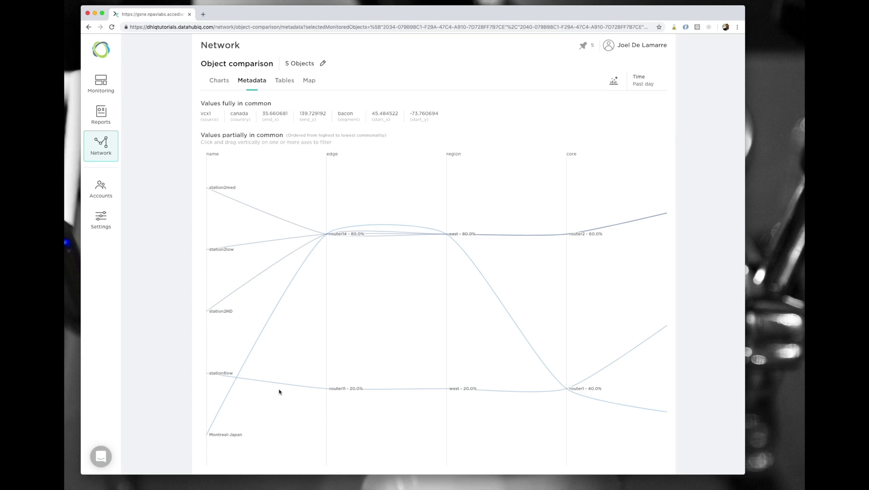
left_click_drag(206, 364, 206, 382)
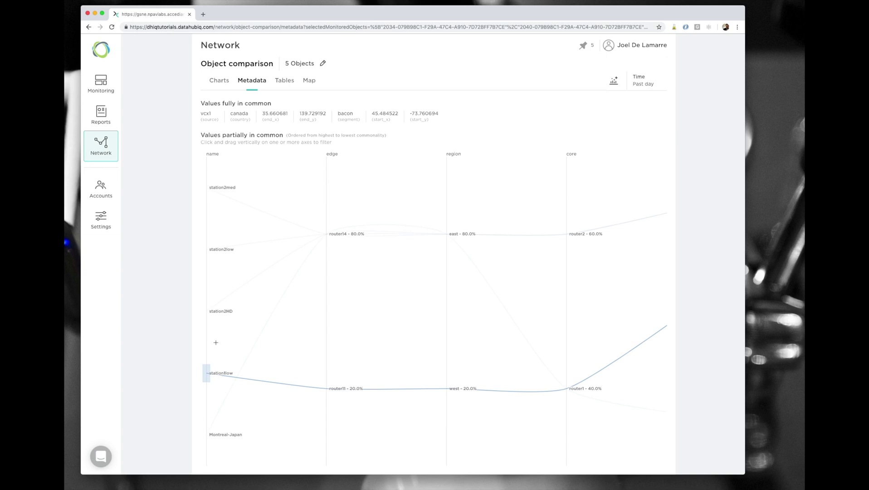
left_click_drag(327, 218, 326, 250)
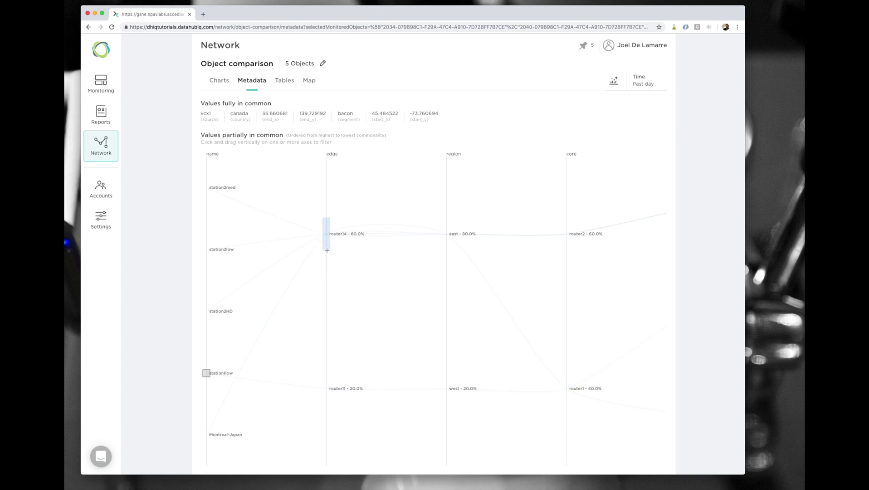
Extend the name brush to cover every station from station2med to Montreal-Japan
left_click_drag(206, 334, 207, 139)
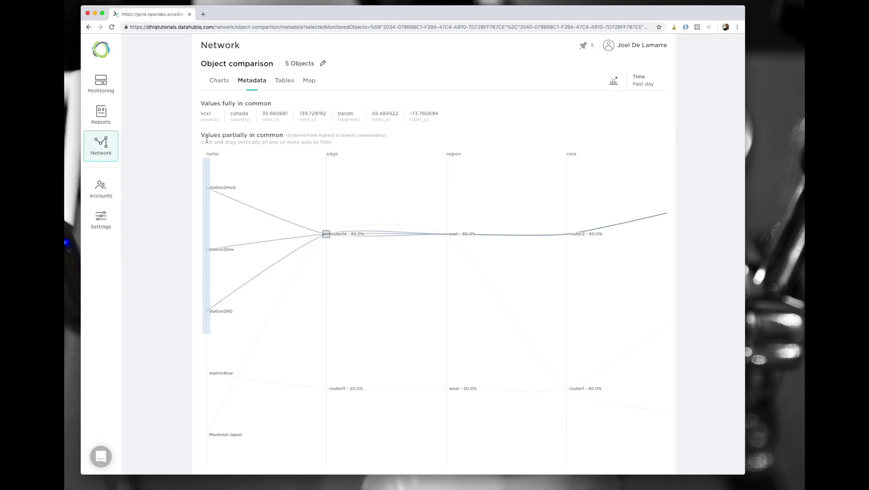
left_click_drag(206, 333, 212, 448)
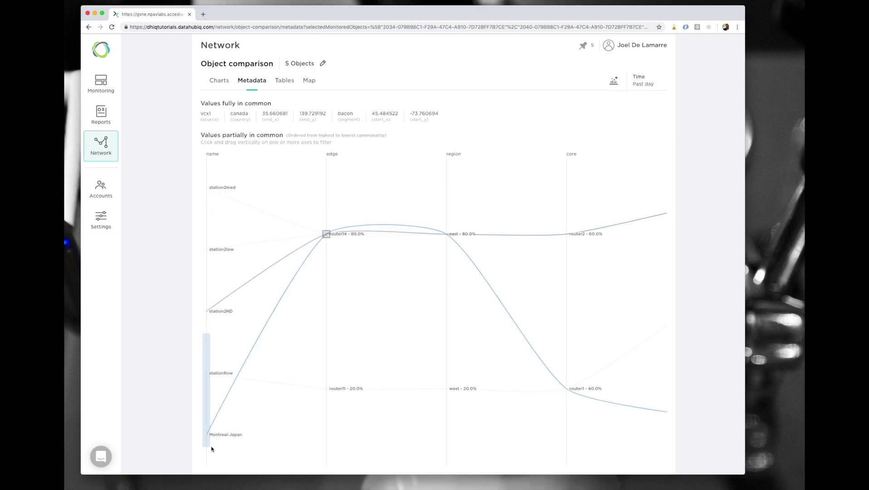
mouse_move(208, 426)
left_mouse_down()
mouse_move(210, 145)
mouse_move(214, 459)
left_mouse_up()
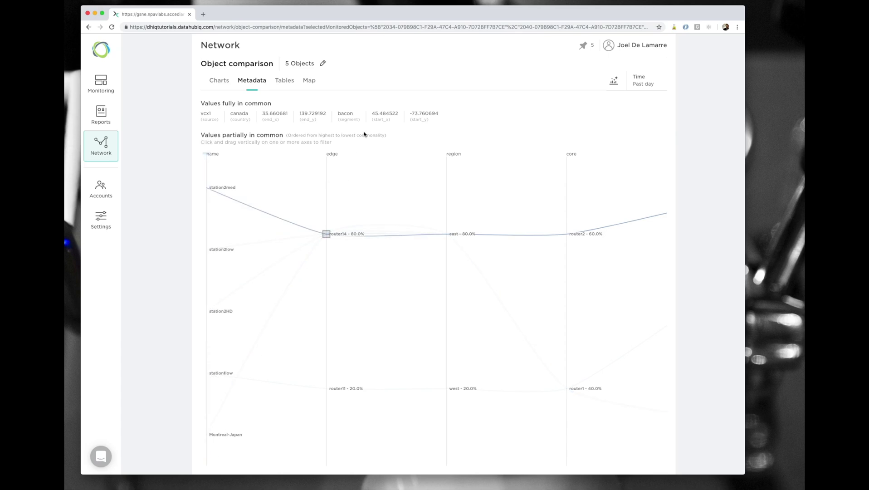
mouse_move(207, 154)
left_mouse_down()
mouse_move(213, 461)
mouse_move(206, 451)
left_mouse_up()
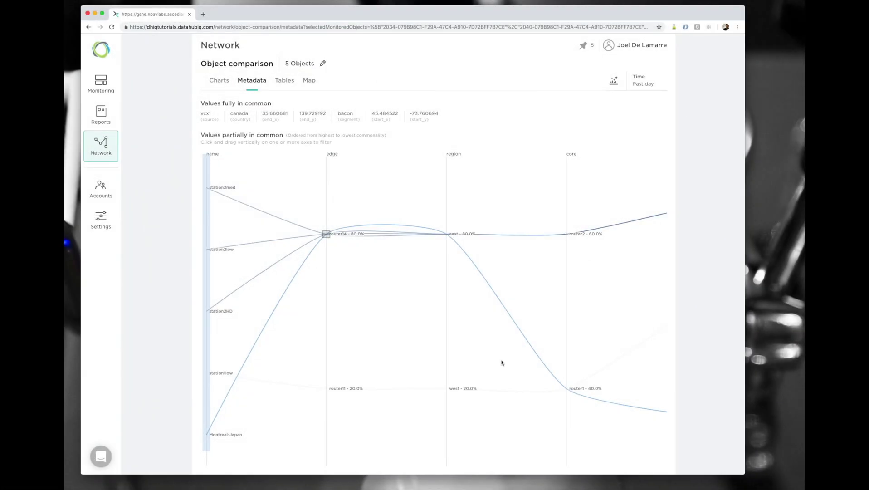
scroll(502, 362, "right", 3)
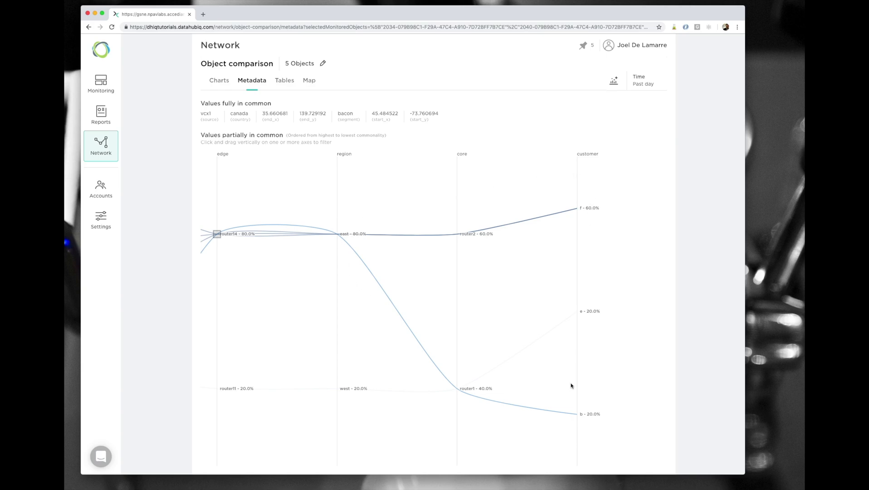
scroll(571, 388, "left", 1)
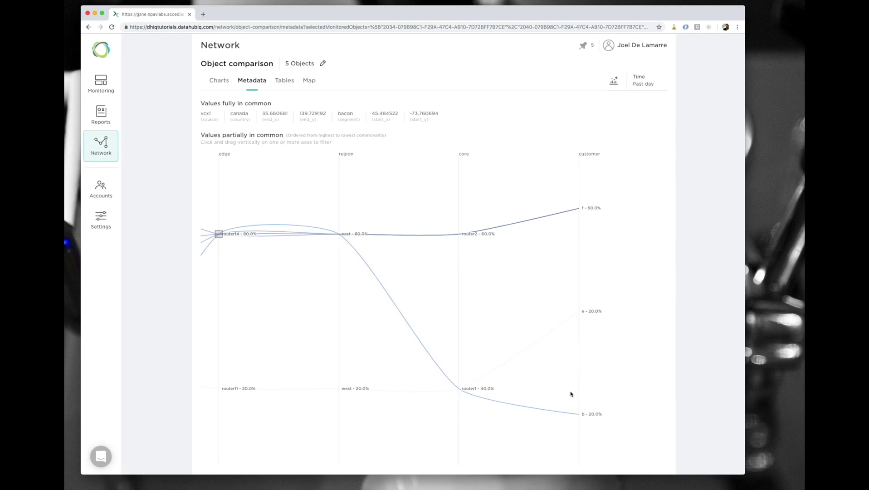
scroll(571, 394, "left", 5)
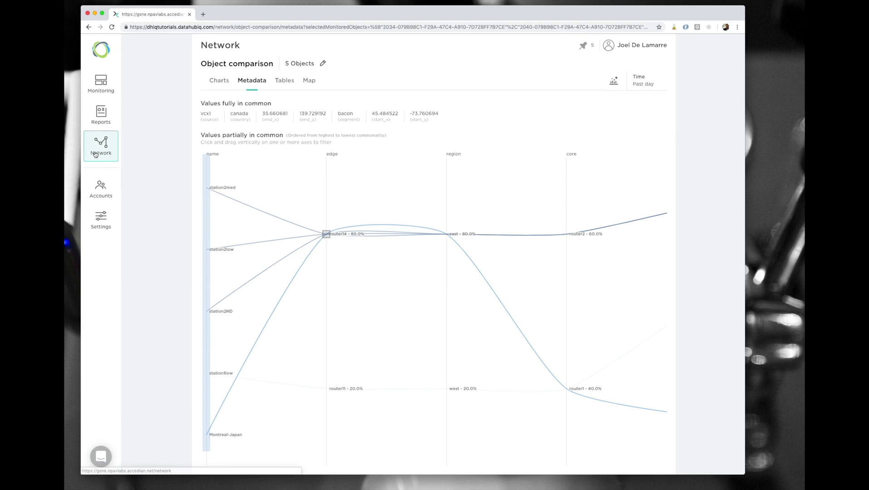
Filter the network object list to the edge router14 metadata value
left_click(95, 154)
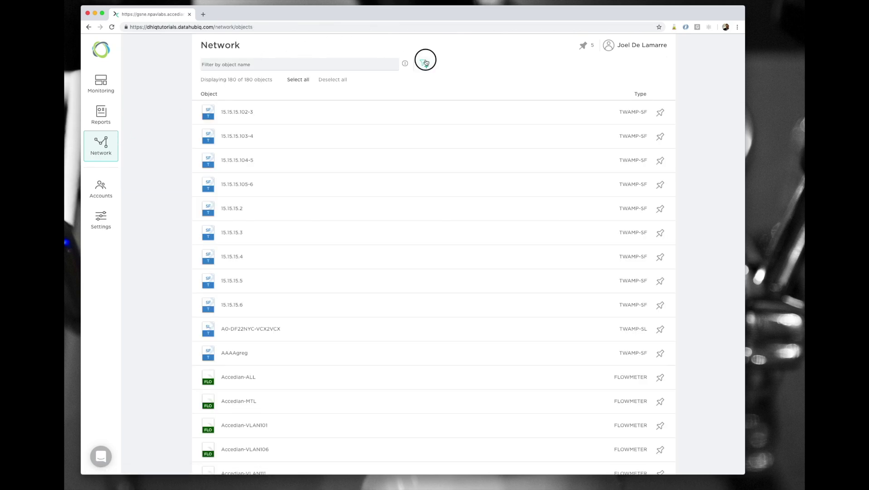
left_click(424, 63)
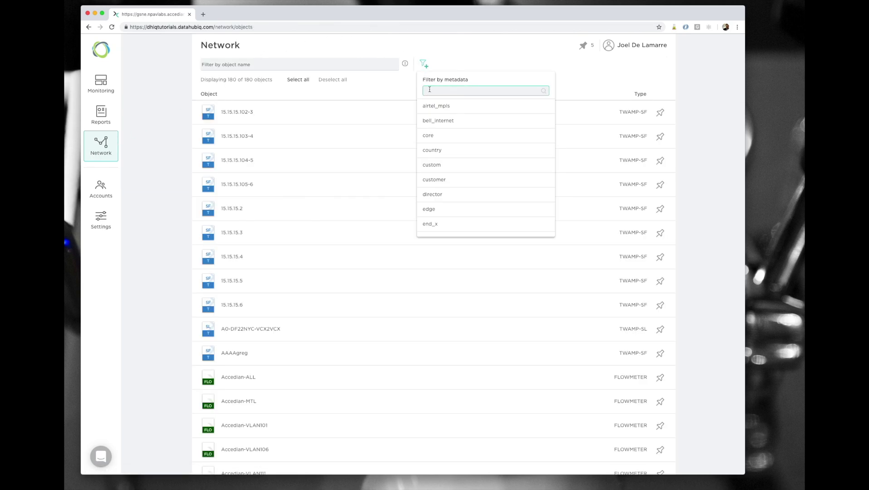
type("router14")
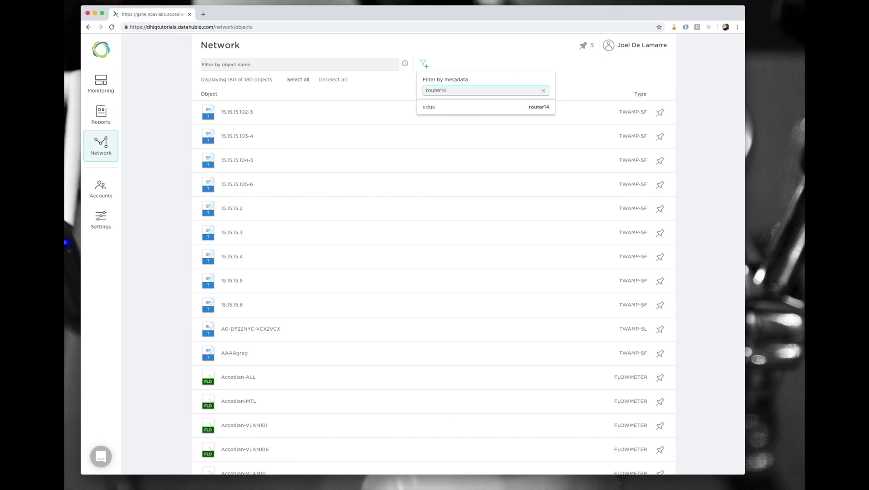
left_click(439, 106)
left_click(496, 64)
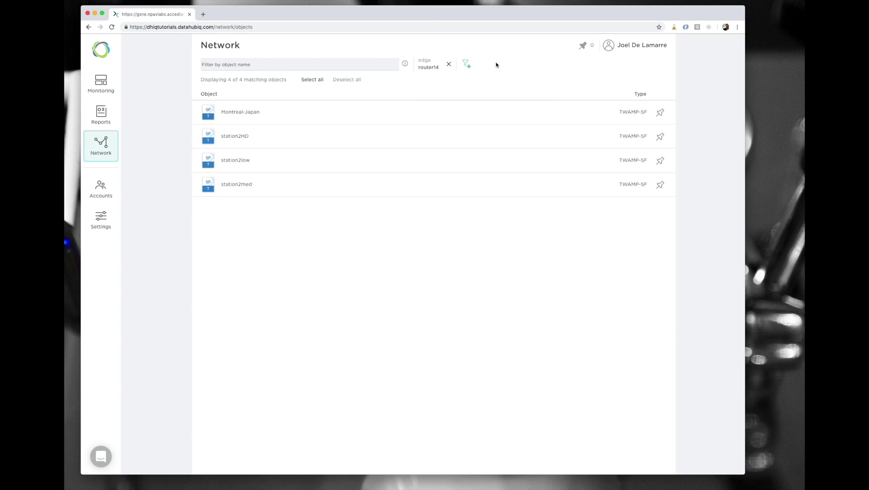
Pin Montreal-Japan, station2HD, station2low and station2med and compare the four objects
left_click(660, 112)
left_click(659, 136)
left_click(659, 160)
left_click(662, 185)
left_click(582, 46)
left_click(597, 60)
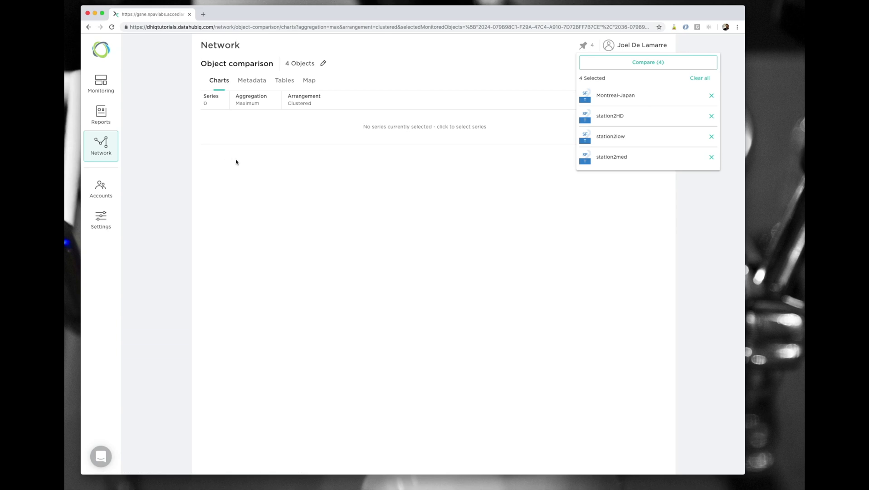
left_click(261, 173)
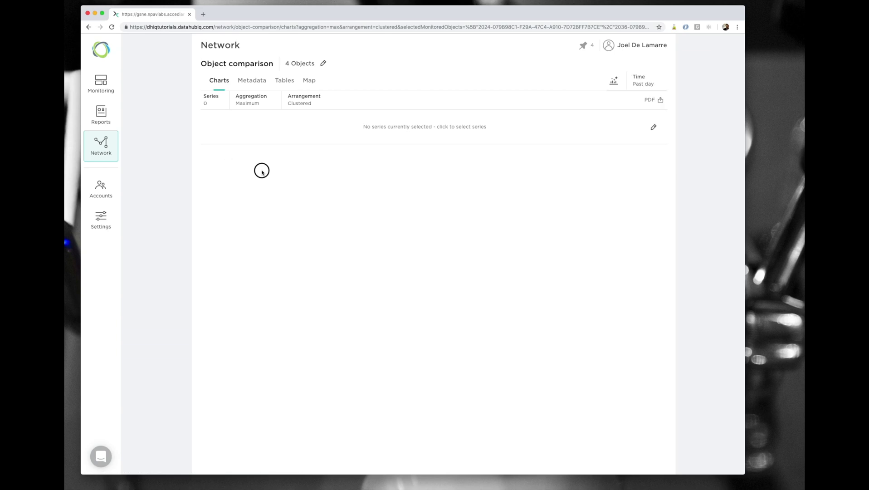
left_click(208, 104)
Add P2R Packet loss % series for Montreal-Japan and station2HD
scroll(222, 261, "down", 3)
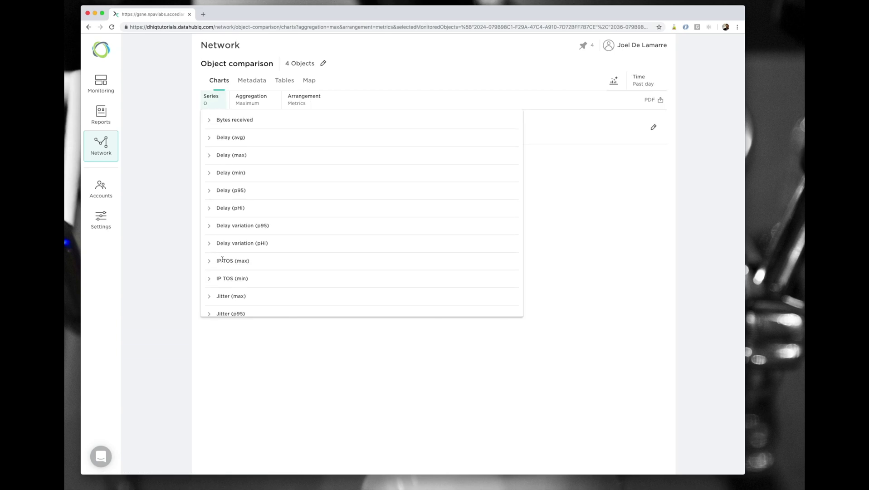
scroll(222, 315, "down", 2)
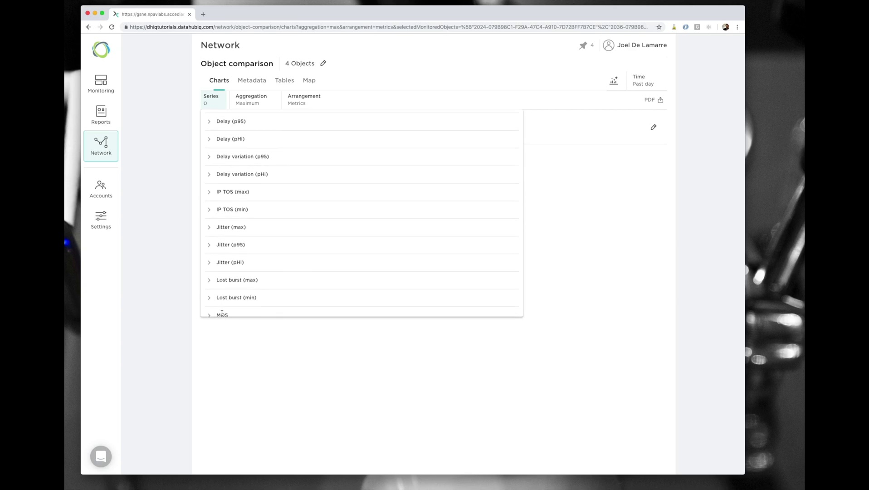
scroll(221, 314, "down", 2)
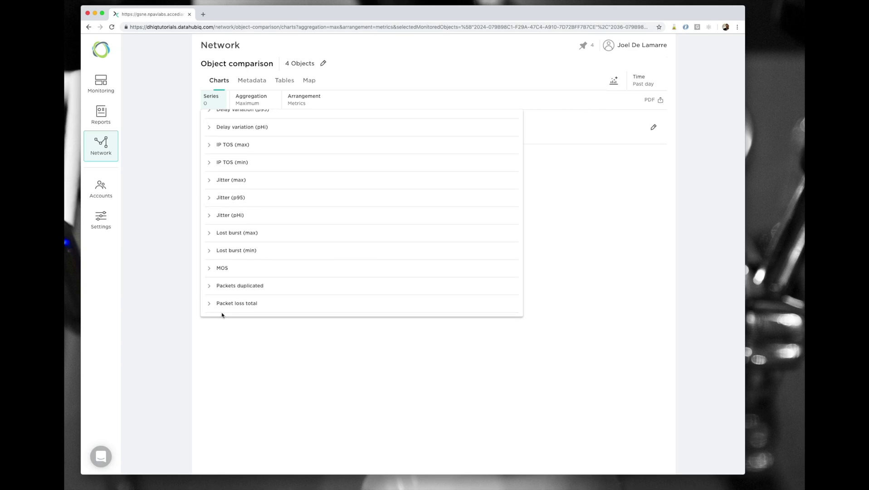
scroll(213, 272, "down", 2)
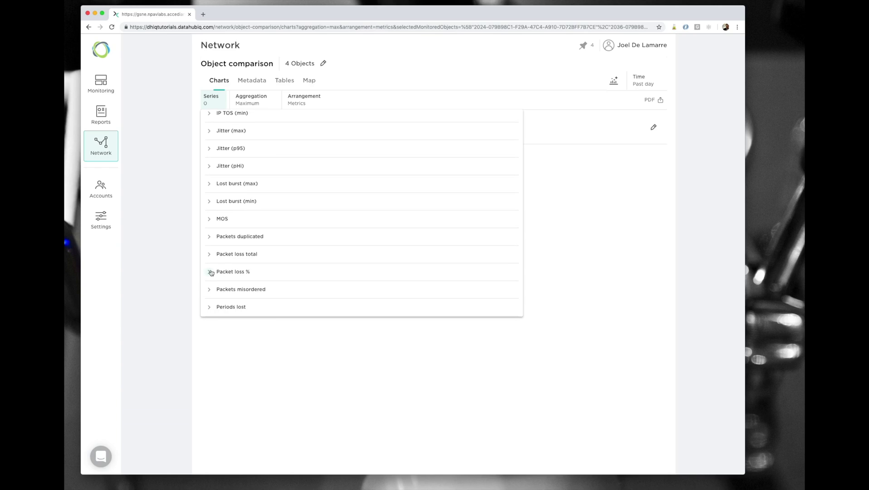
left_click(210, 272)
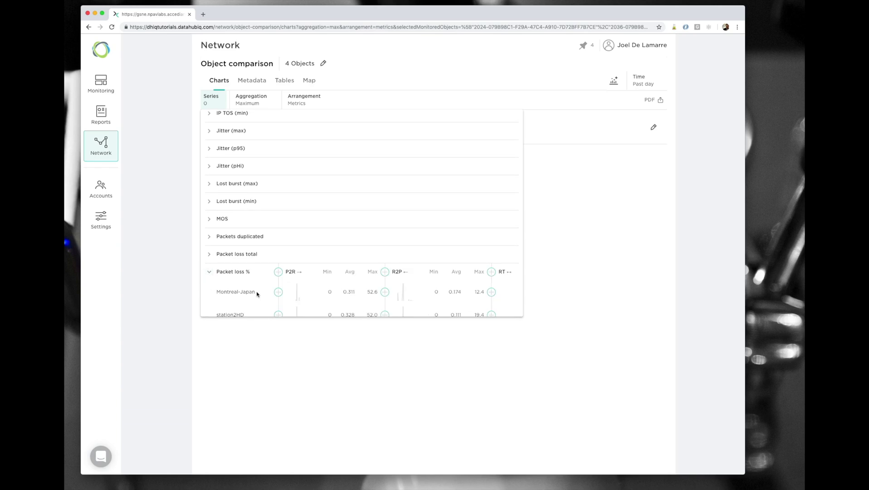
scroll(257, 294, "down", 4)
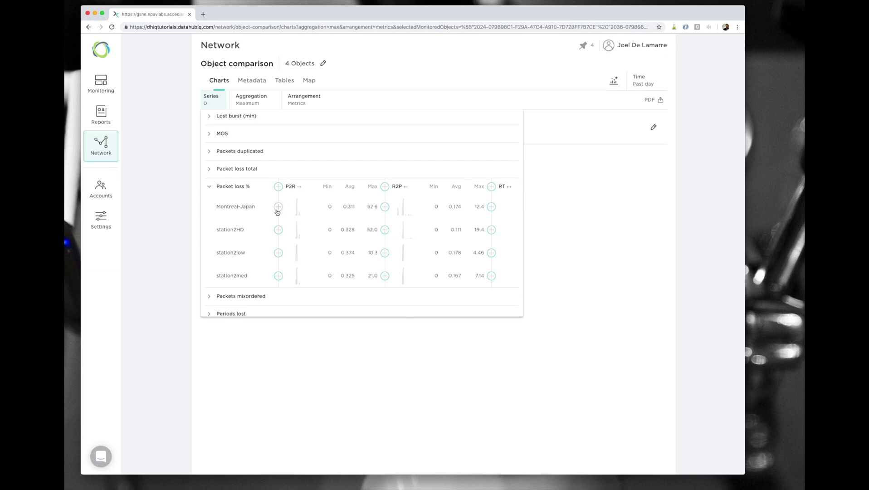
left_click(278, 207)
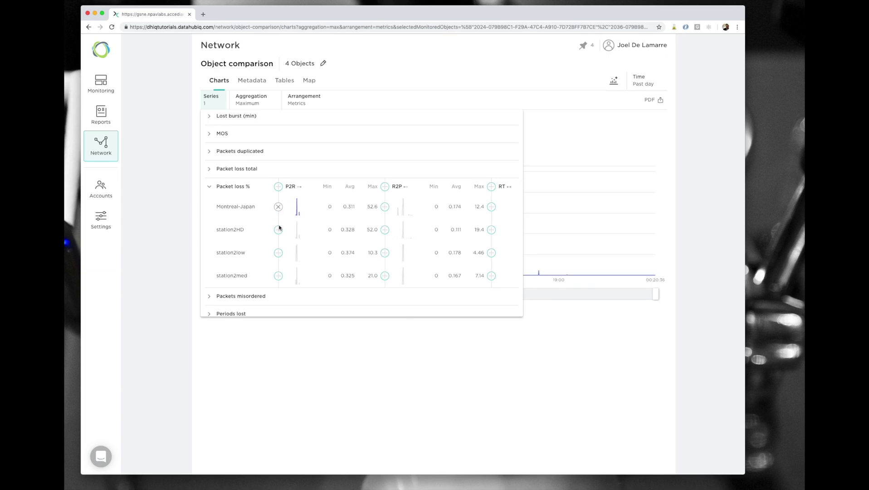
left_click(278, 229)
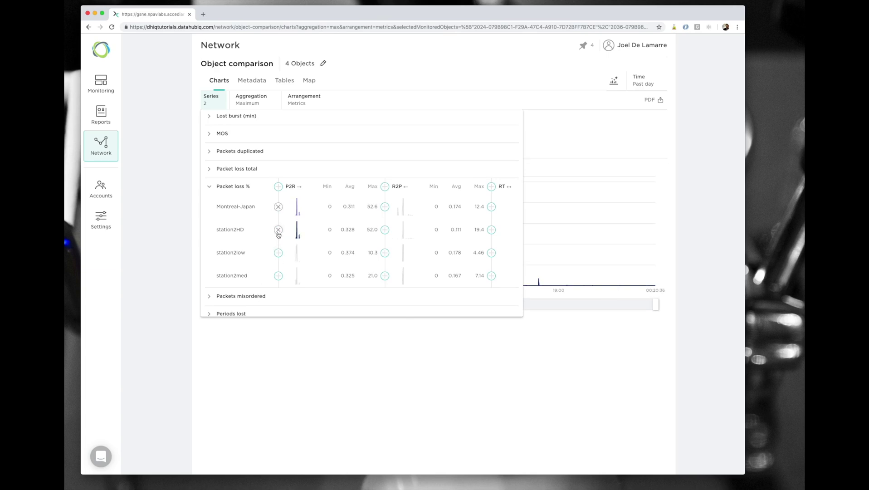
Add P2R Jitter (p95) series for Montreal-Japan and station2HD
scroll(234, 180, "up", 5)
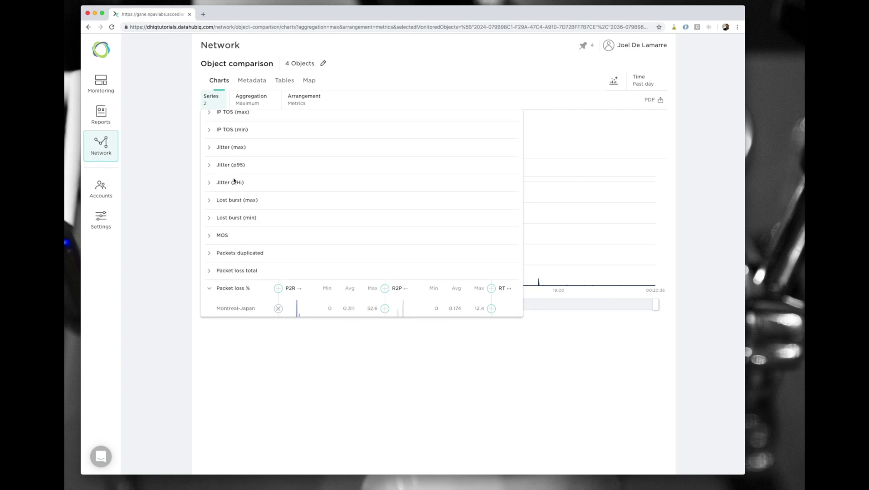
left_click(210, 167)
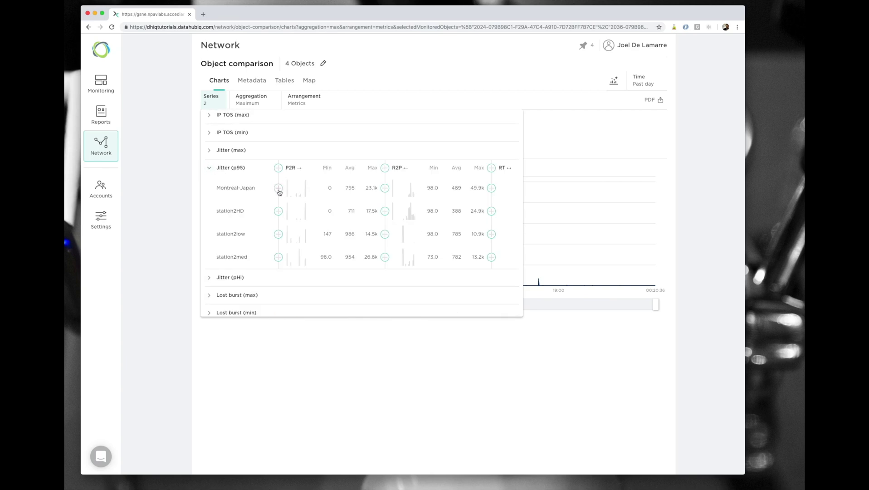
left_click(278, 187)
left_click(278, 211)
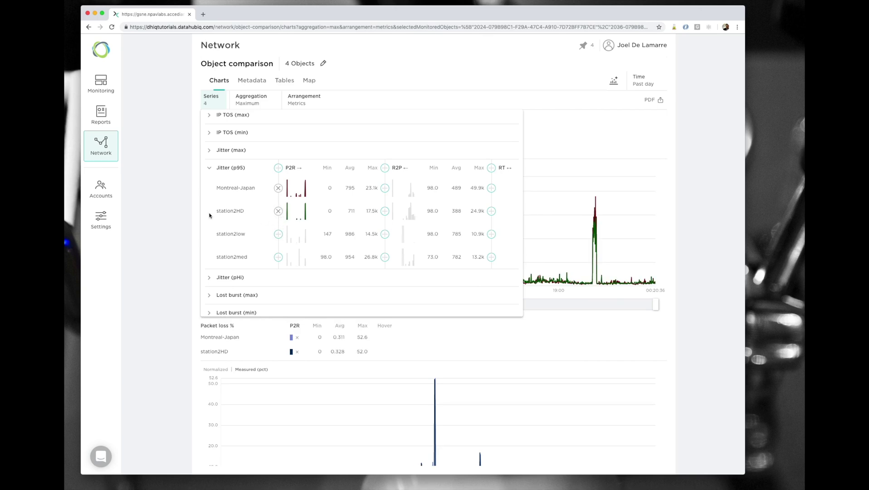
left_click(159, 228)
Arrange the comparison charts by Objects instead of Metrics
scroll(331, 330, "down", 2)
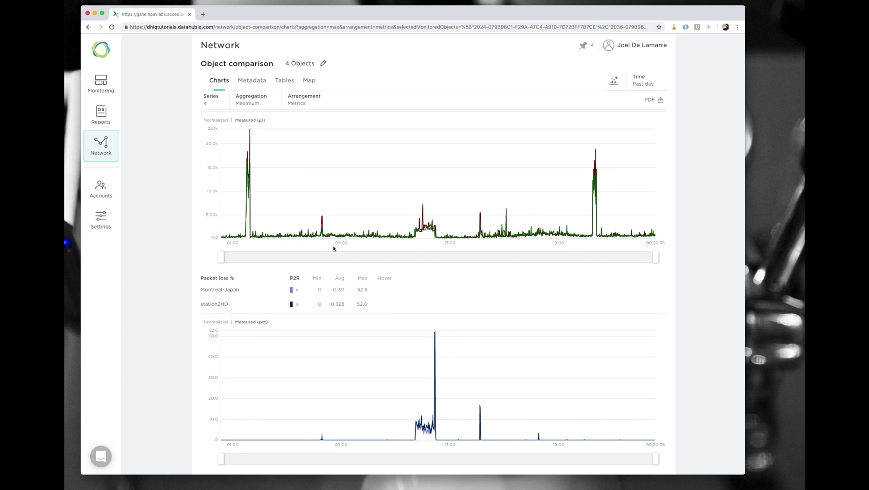
scroll(333, 248, "up", 2)
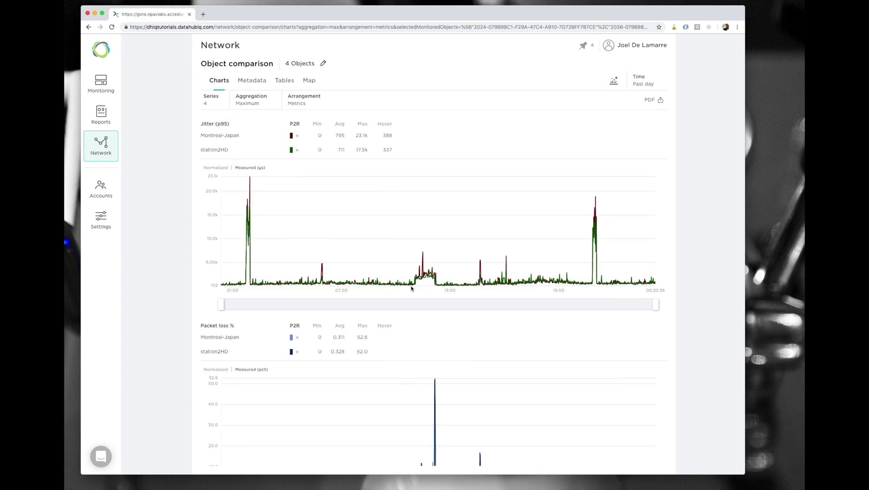
scroll(444, 274, "down", 1)
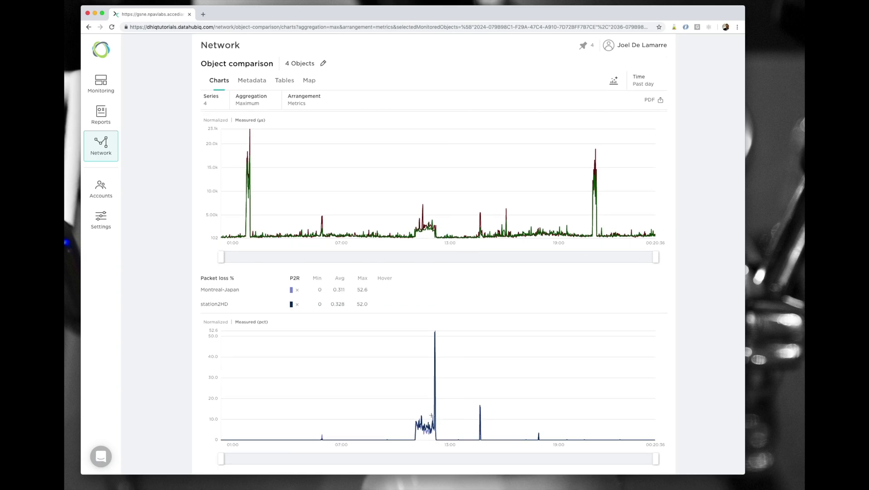
scroll(383, 299, "up", 1)
left_click(305, 100)
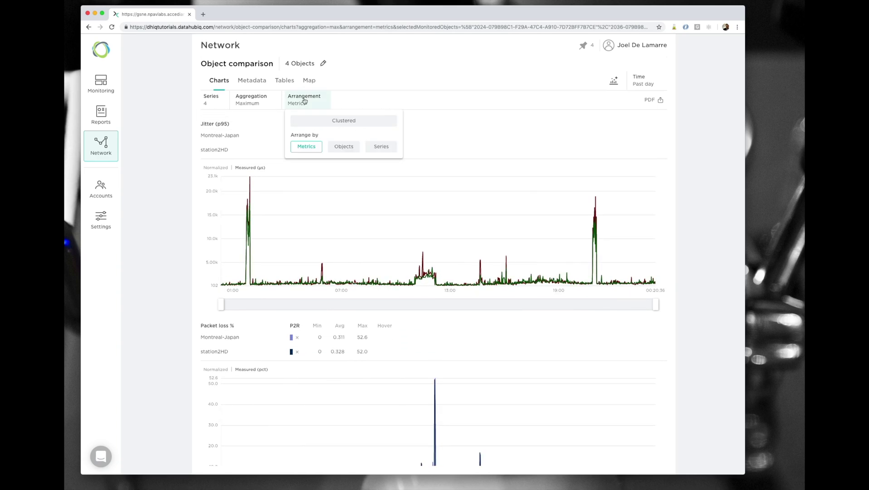
left_click(340, 146)
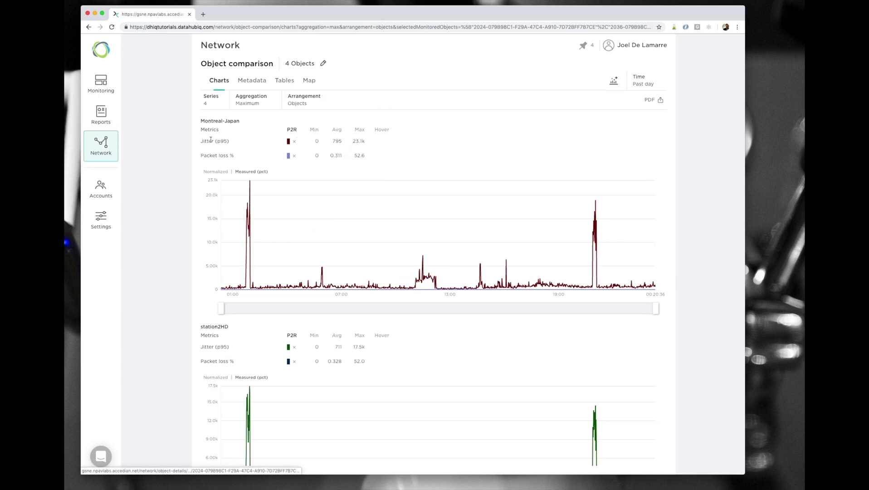
scroll(418, 262, "down", 2)
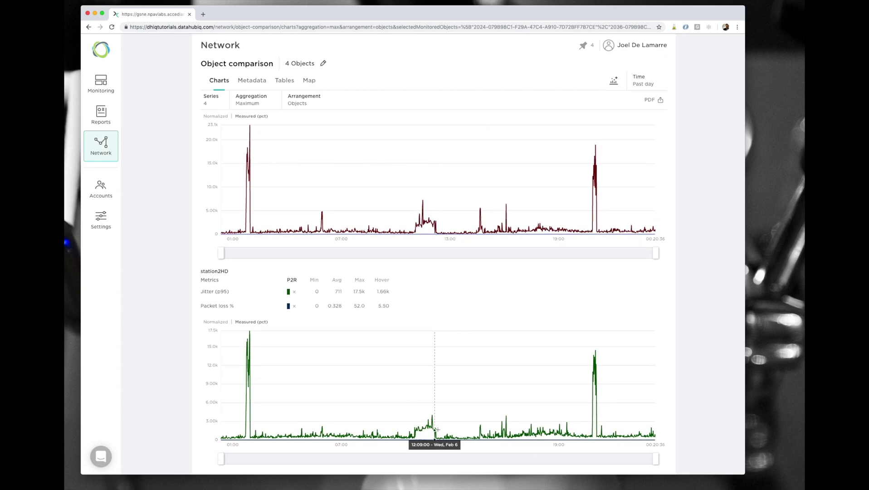
scroll(621, 143, "up", 2)
Export the charts to ObjectComparison-1549492107097.pdf and review its Montreal-Japan and station2HD pages
left_click(660, 100)
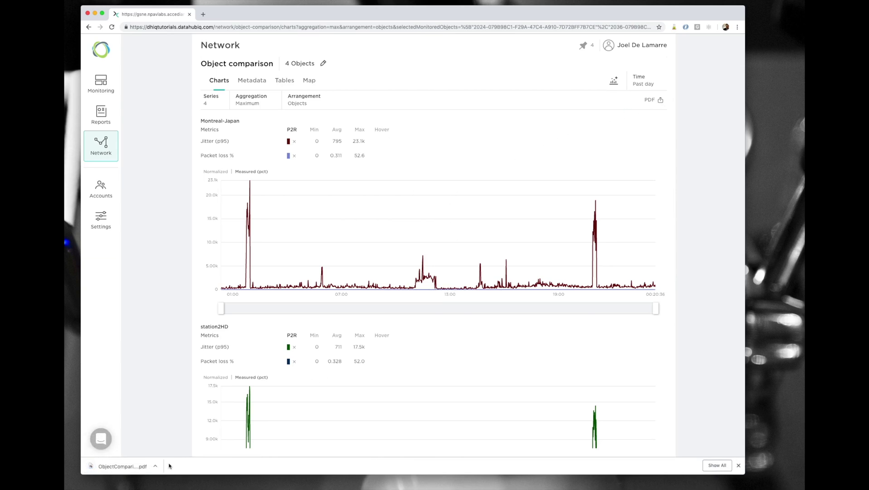
left_click(139, 469)
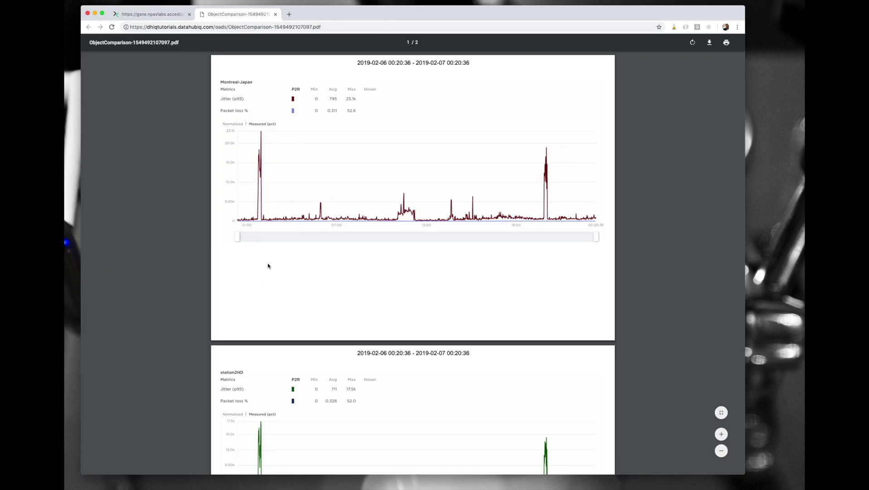
scroll(268, 265, "down", 3)
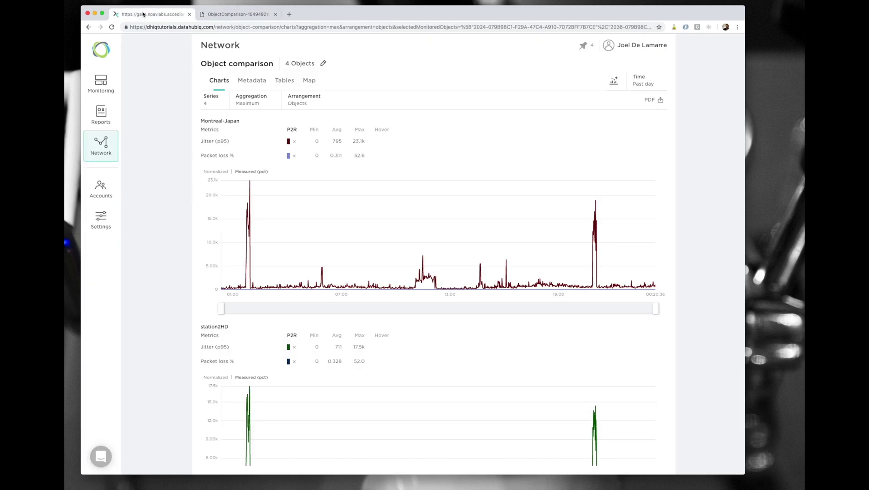
Return to the 4-object comparison and view shared metadata: router14, east, vcx1, canada
left_click(149, 14)
scroll(598, 93, "up", 1)
left_click(259, 83)
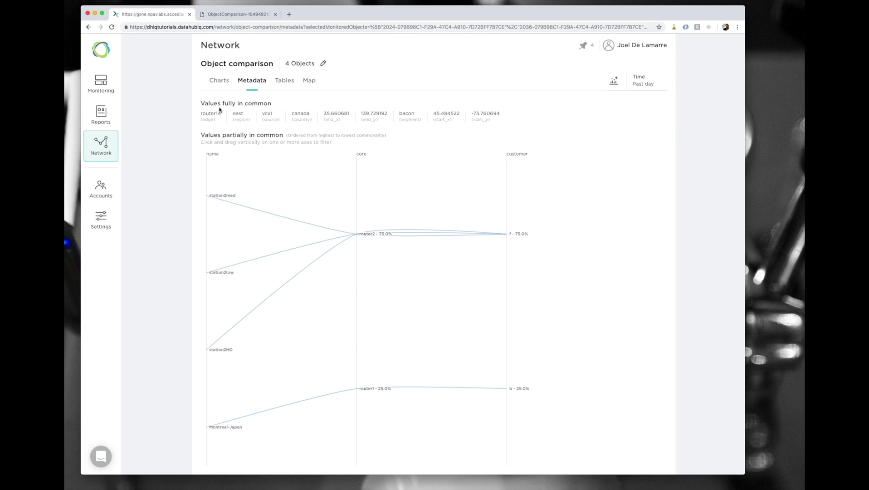
Open the Demo Cap dashboard and remove its region filter
left_click(102, 85)
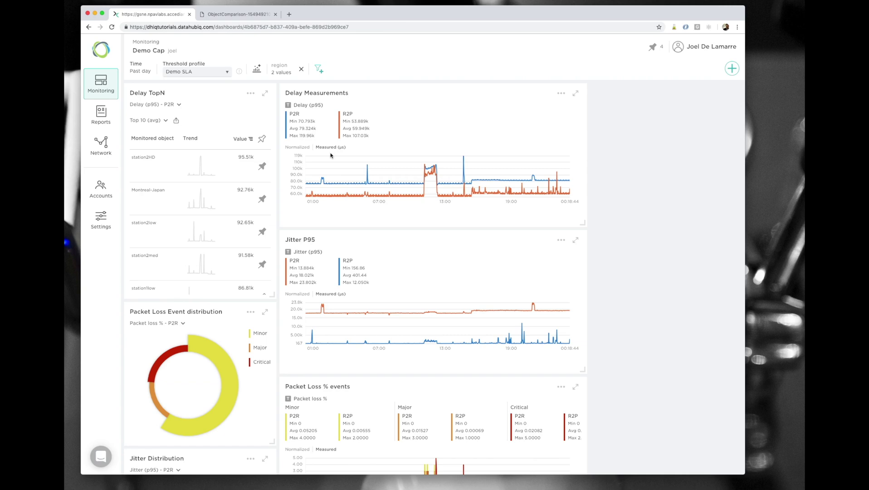
left_click(280, 73)
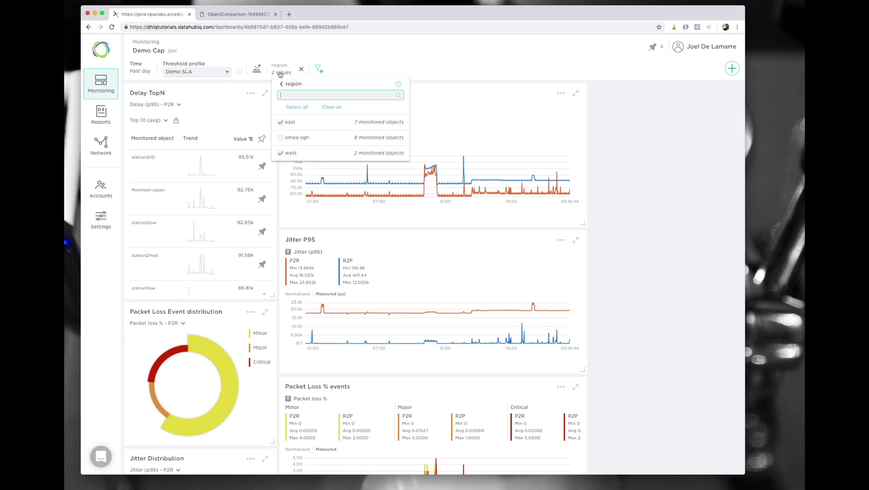
left_click(280, 72)
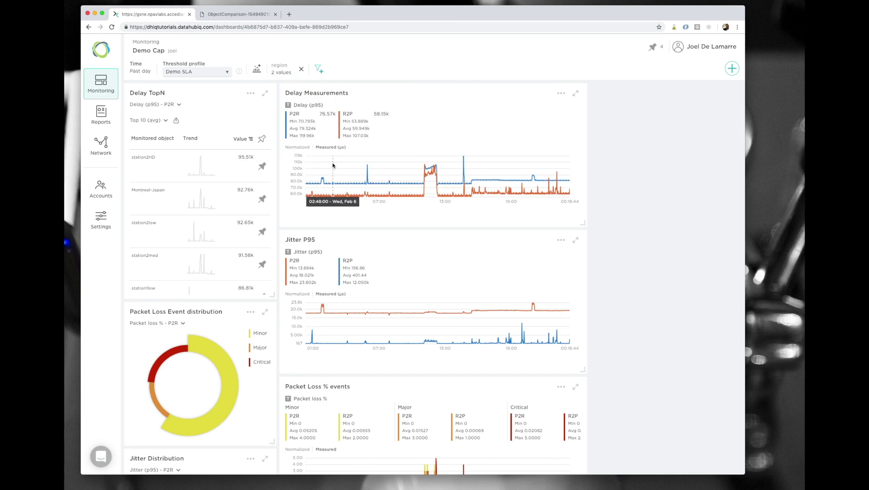
left_click(279, 72)
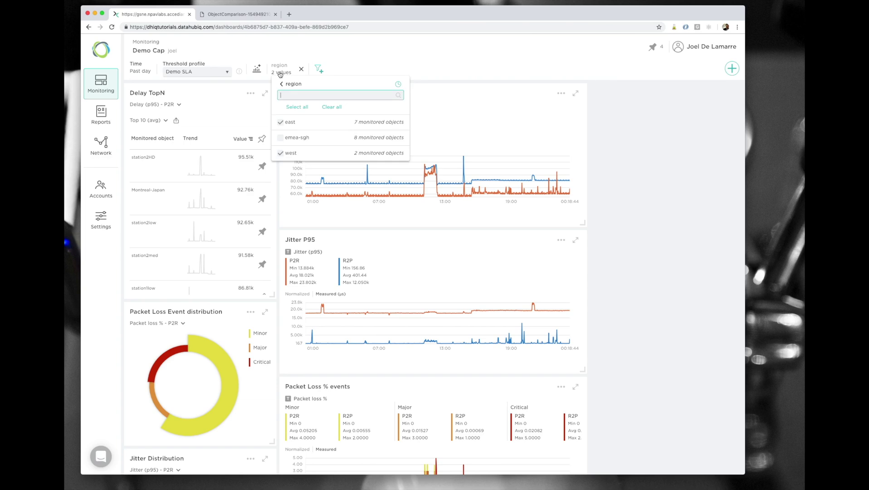
left_click(280, 72)
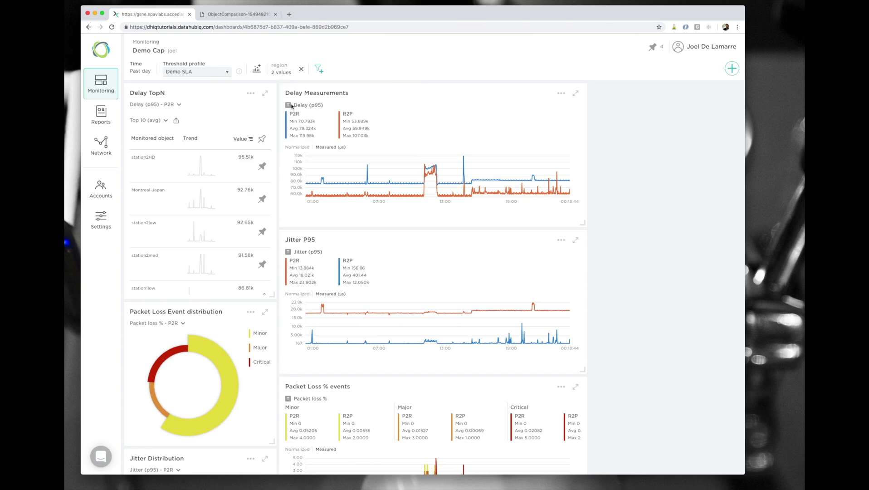
left_click(301, 69)
Add a metadata filter for edge router14
left_click(280, 72)
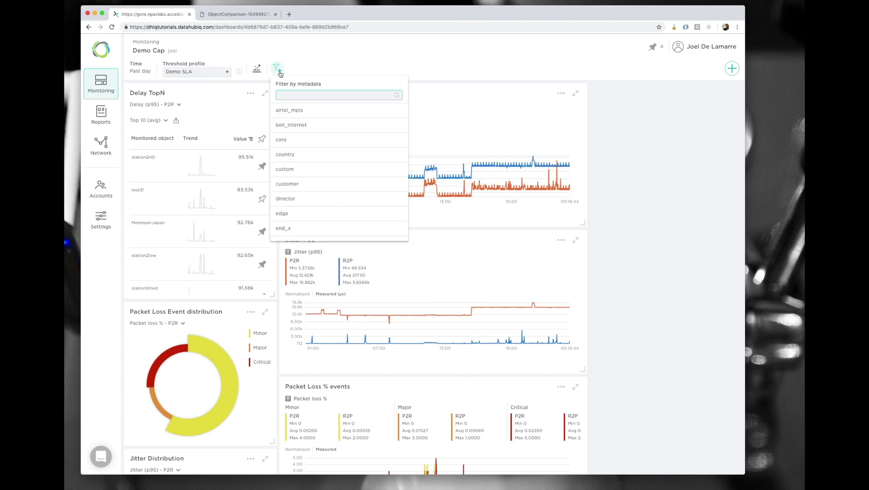
type("router14")
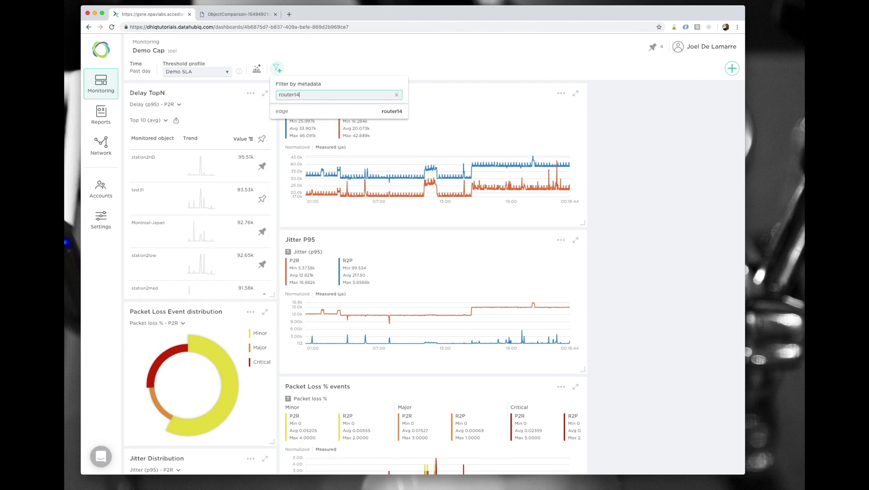
left_click(281, 111)
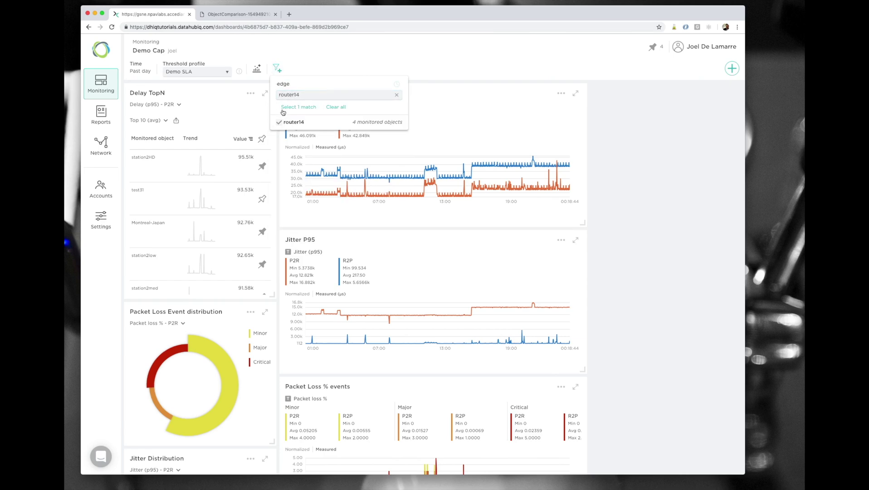
left_click(343, 57)
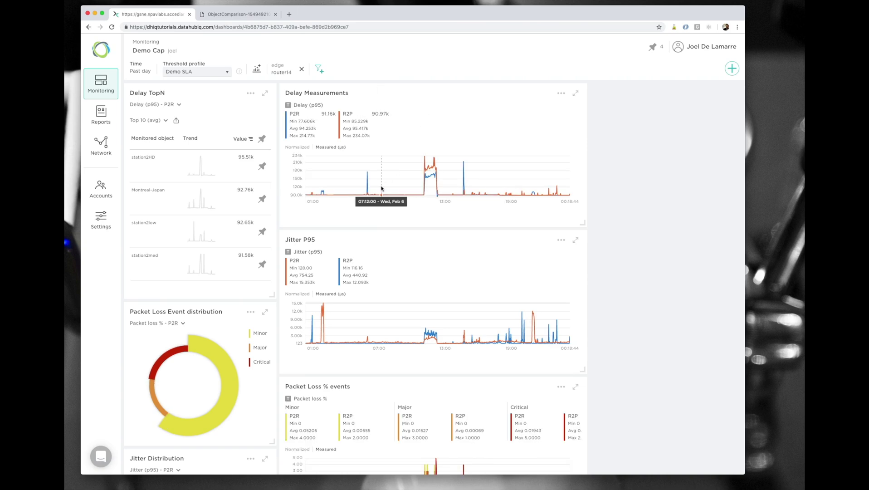
Change the Demo Cap dashboard's time range from Past day to Past 7 days
left_click(141, 71)
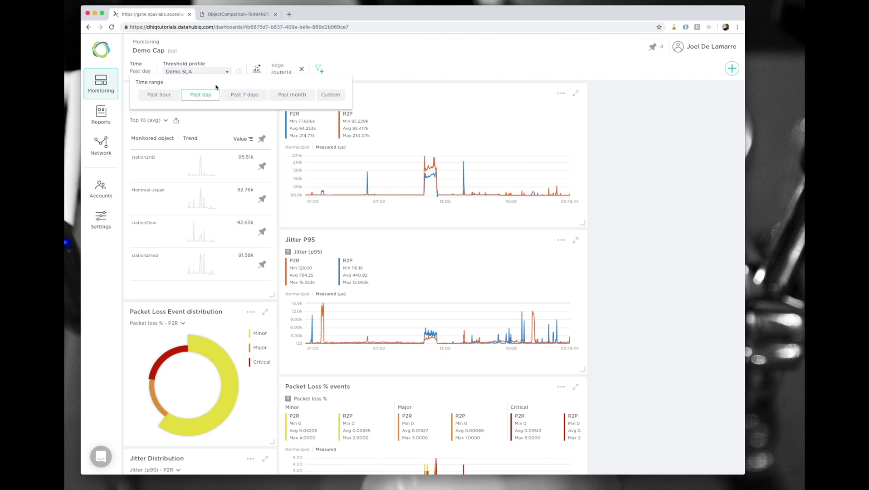
left_click(244, 95)
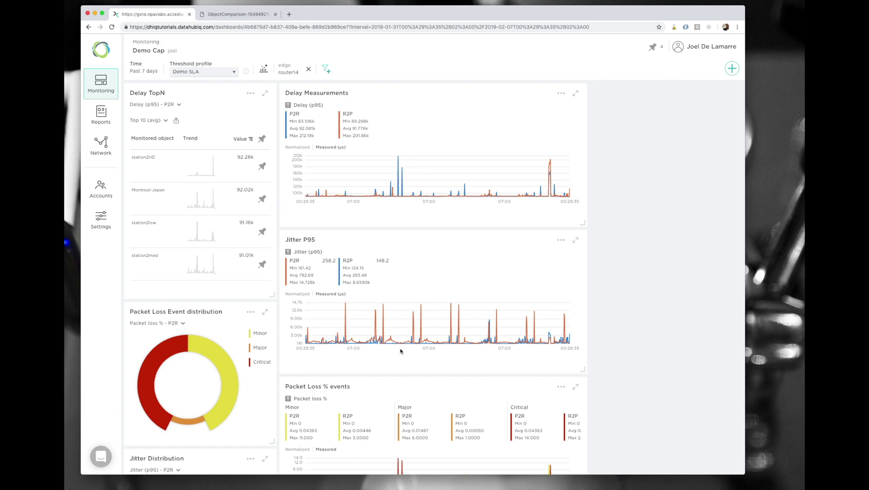
scroll(400, 340, "down", 3)
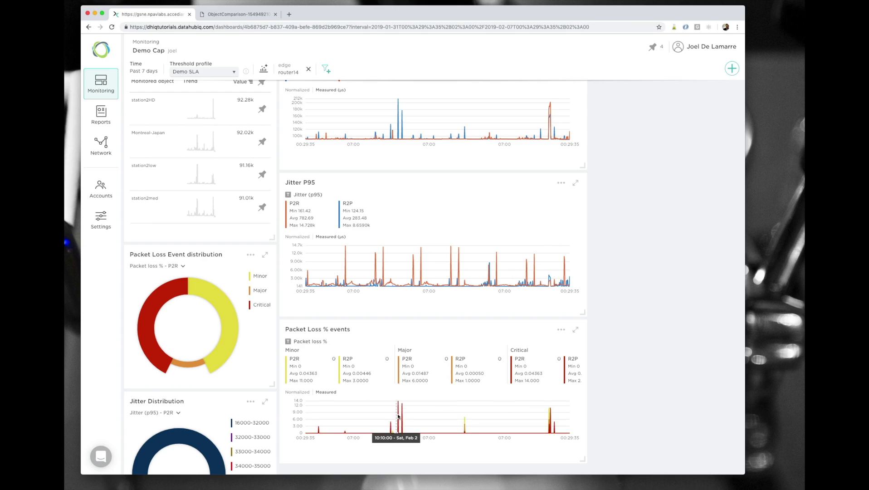
scroll(400, 416, "up", 3)
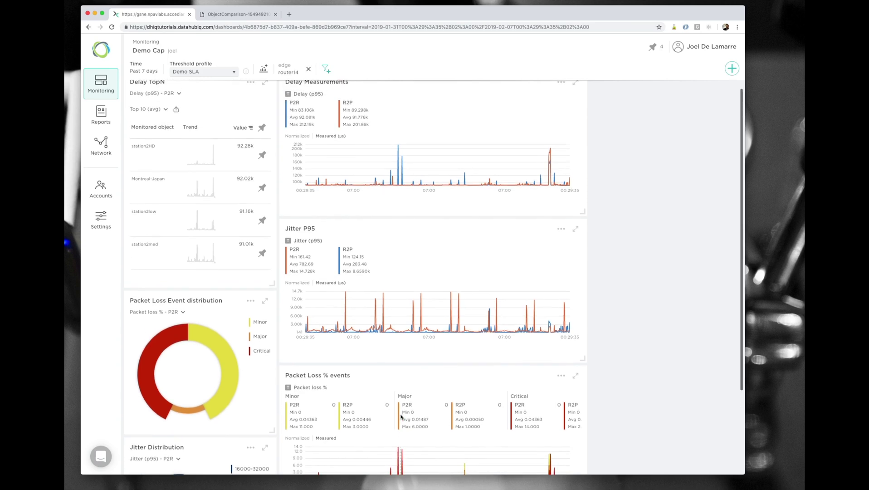